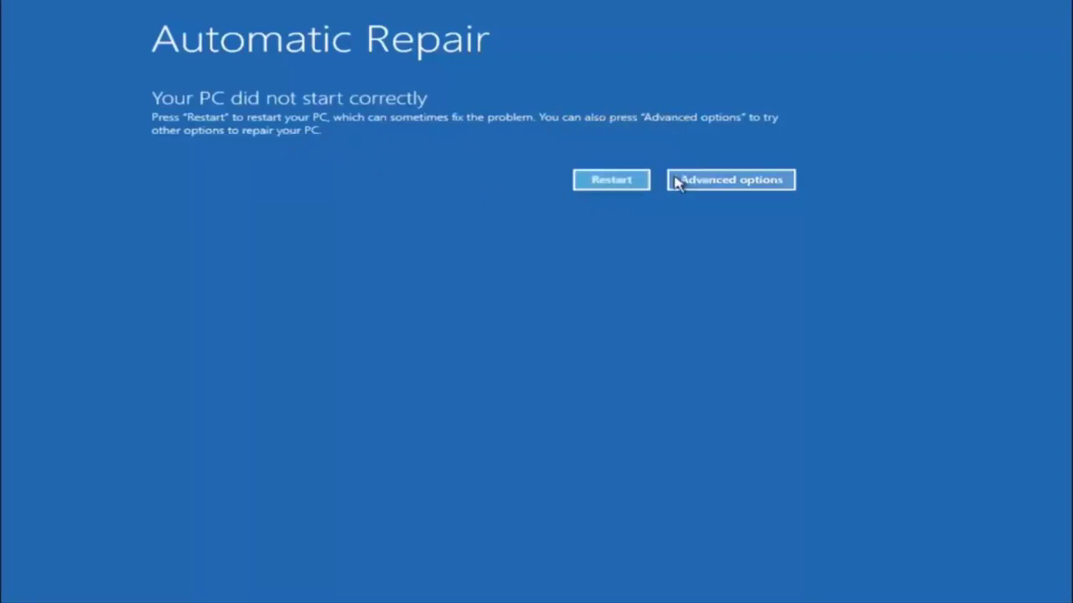
Open System Restore from the advanced troubleshooting options of Automatic Repair
left_click(730, 180)
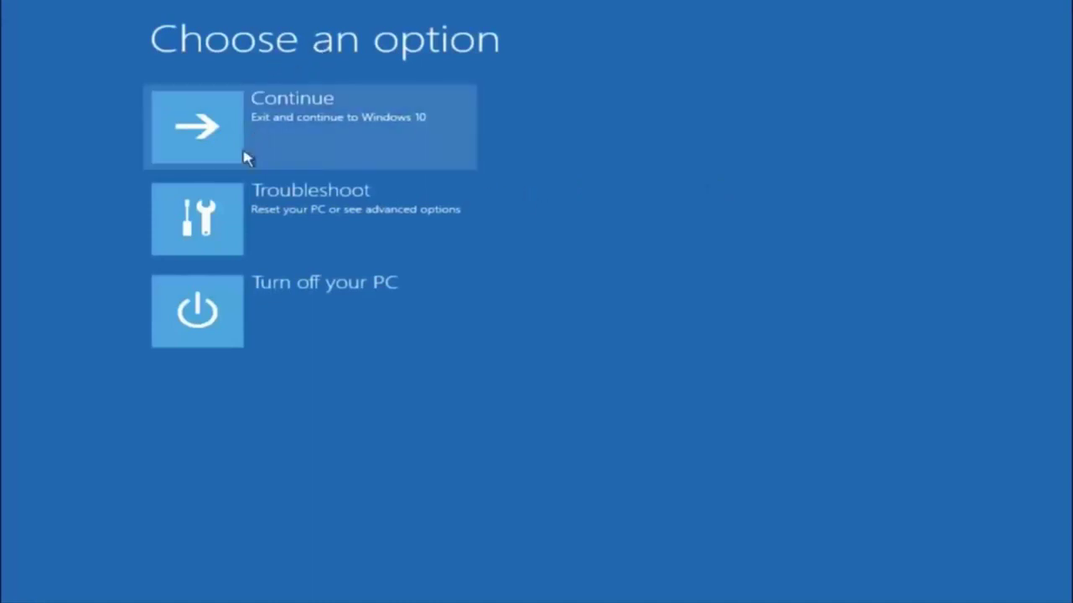
left_click(225, 220)
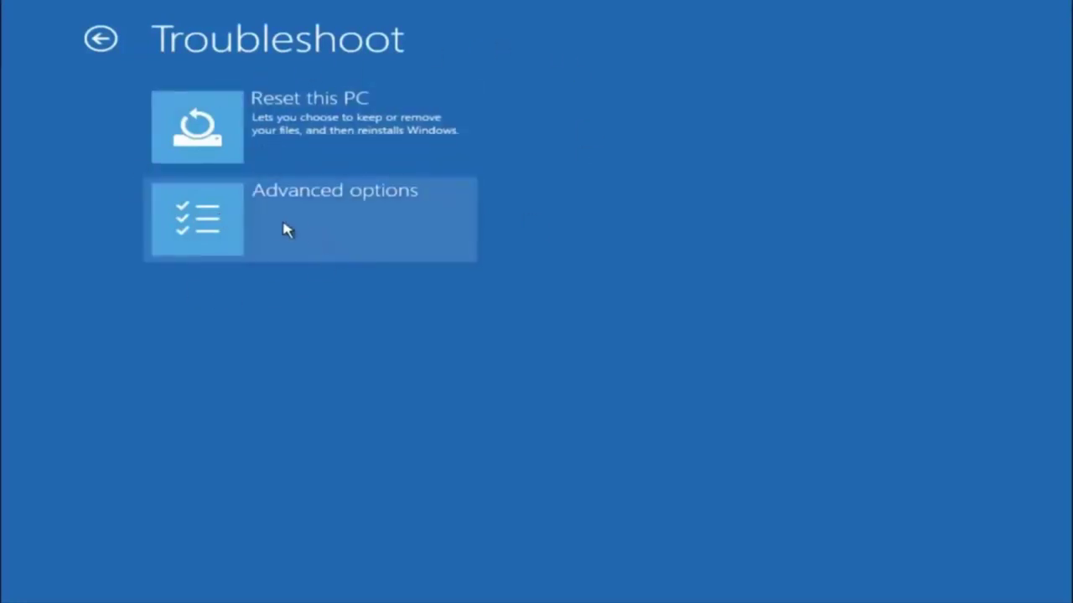
left_click(228, 224)
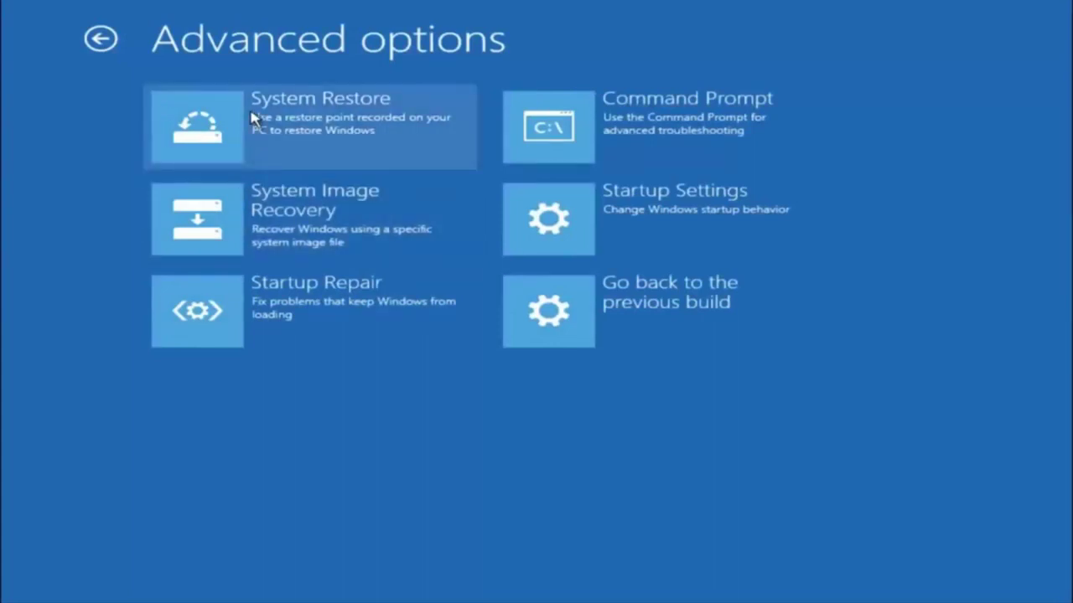
left_click(239, 125)
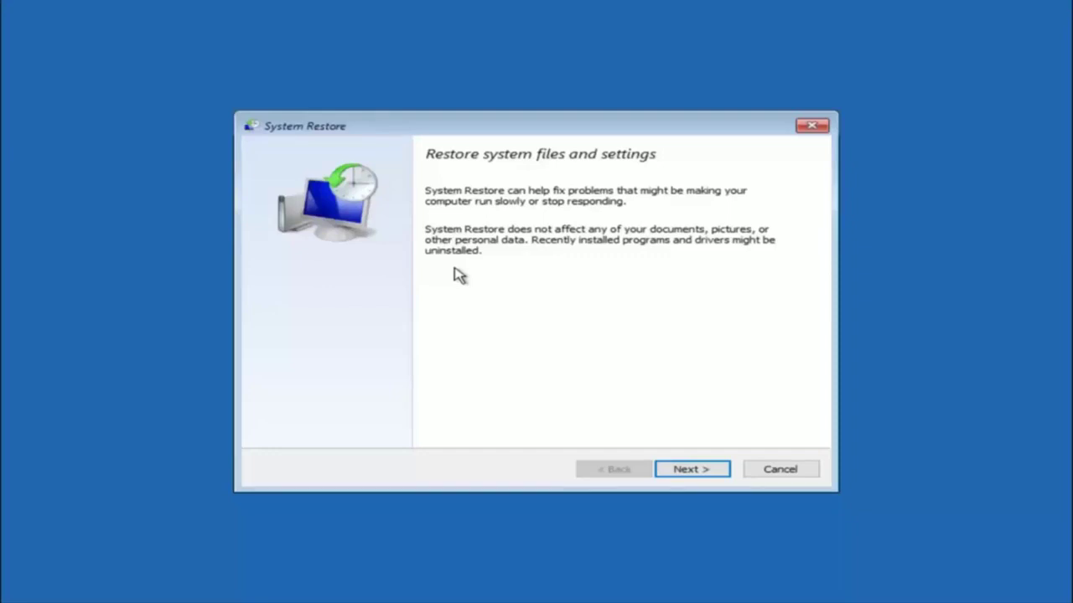
Restore the system to the "before update" restore point of 10/5/2016 1:14:37 PM and restart the computer
left_click(674, 474)
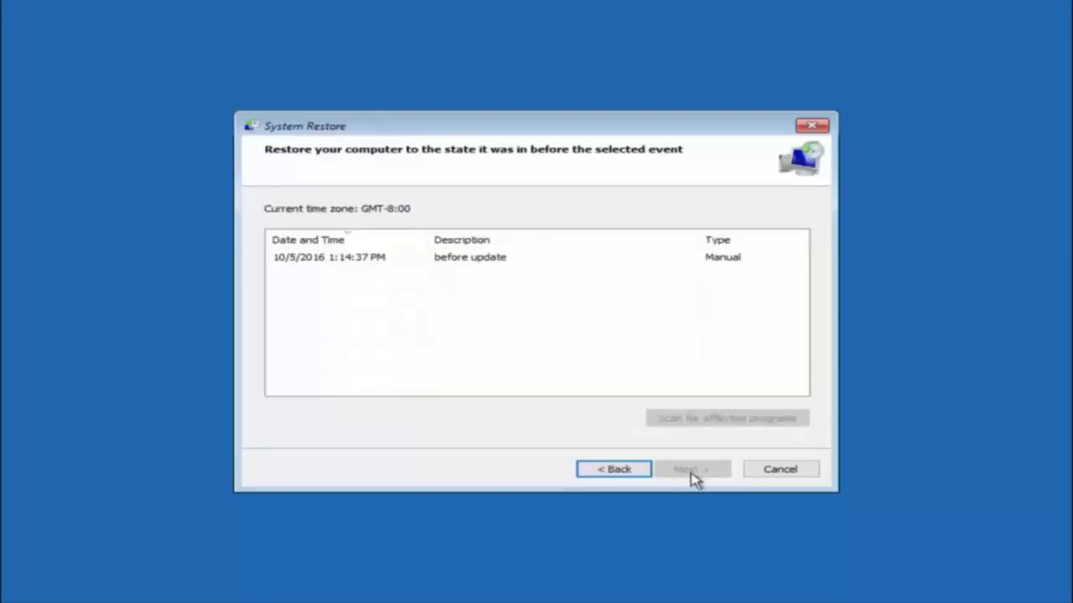
left_click(305, 265)
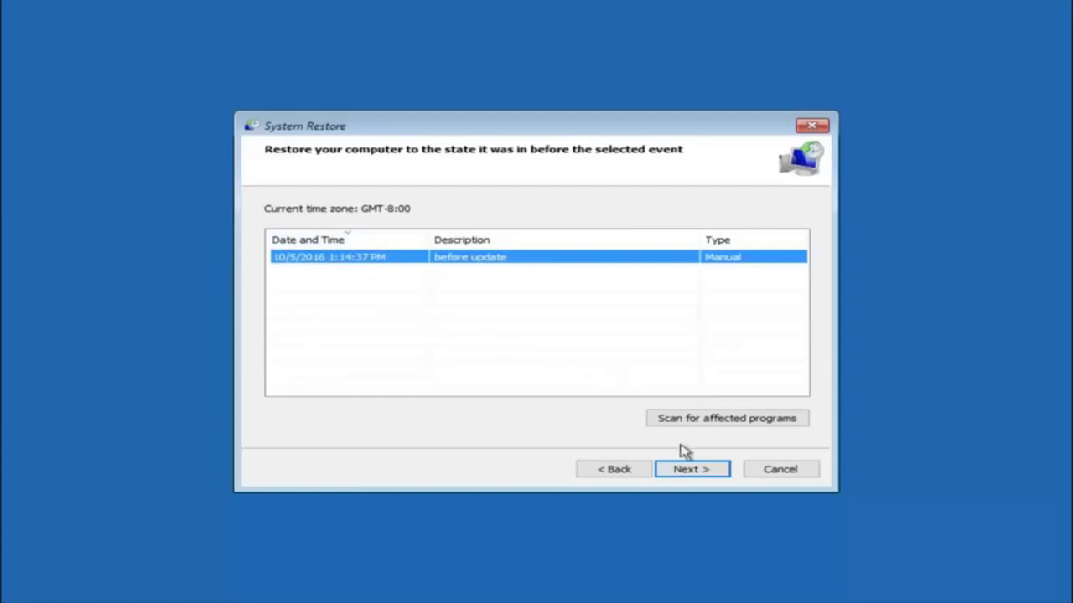
left_click(692, 472)
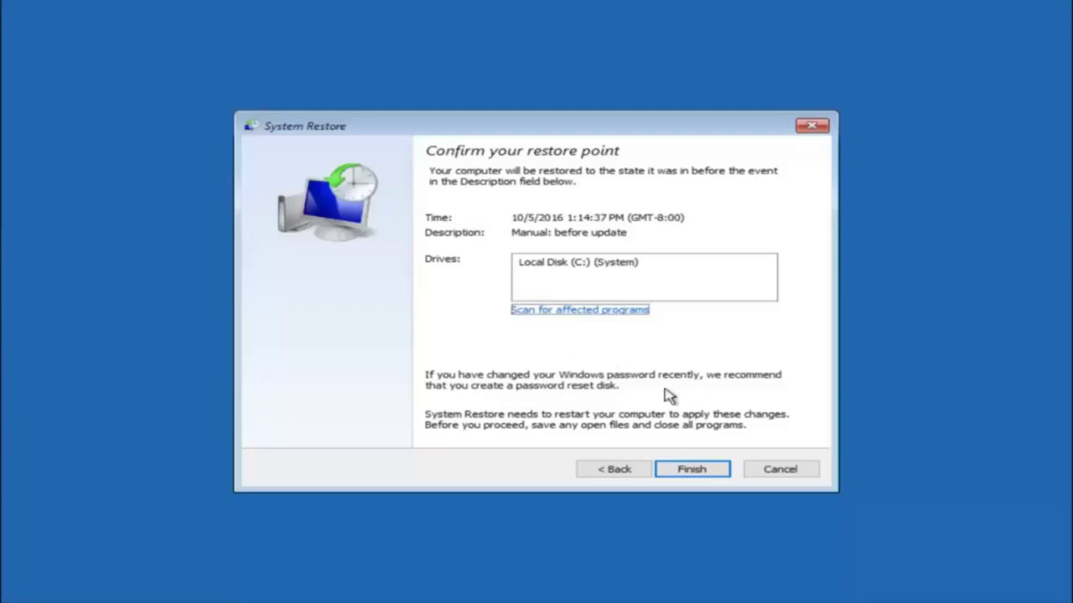
left_click(693, 473)
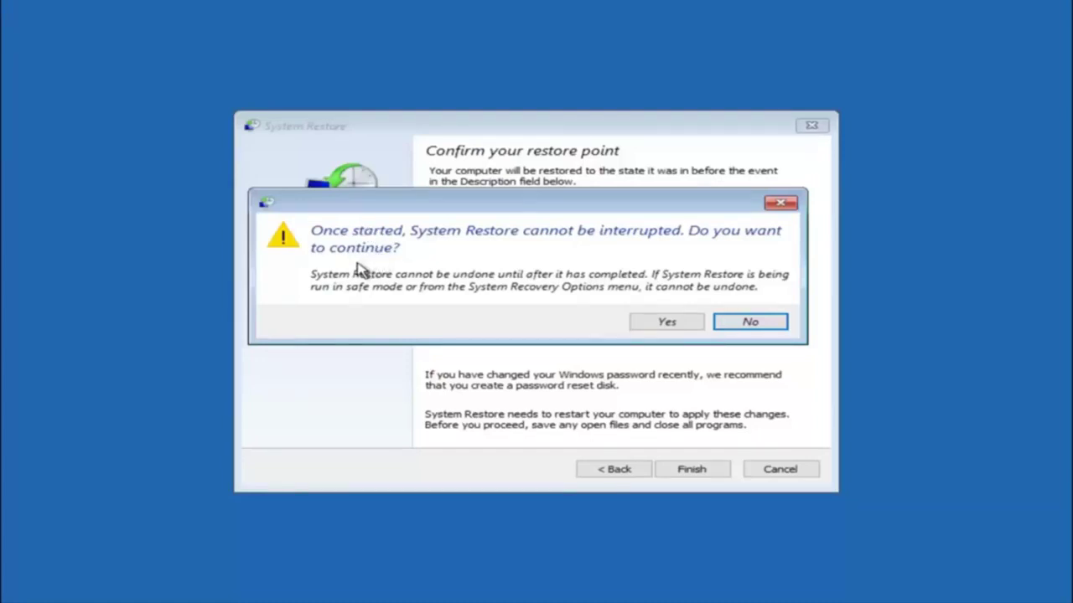
left_click(660, 328)
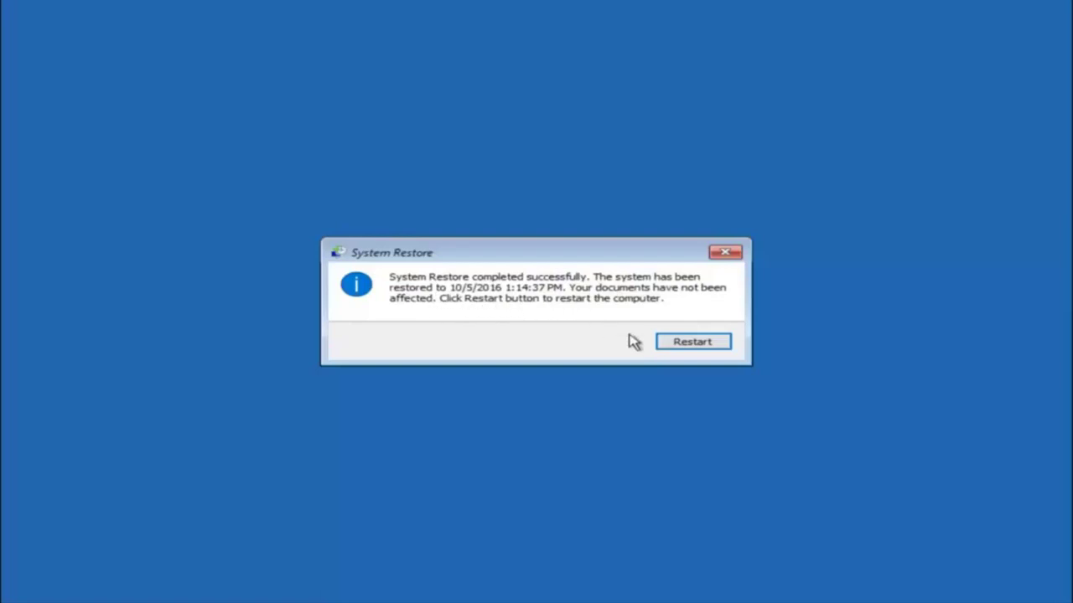
left_click(680, 347)
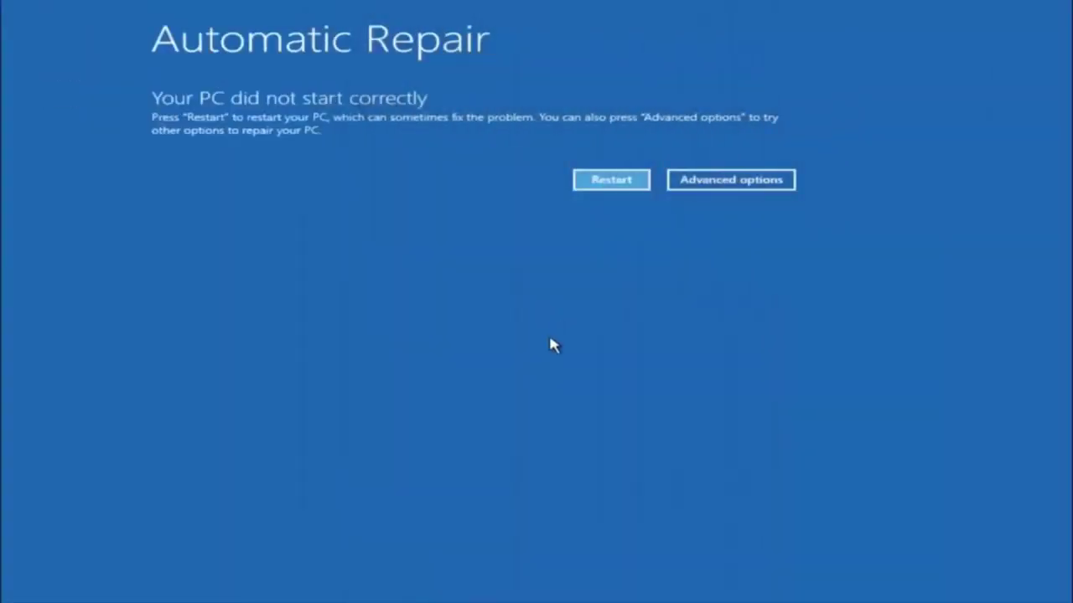
Run Startup Repair from the advanced troubleshooting options
left_click(716, 181)
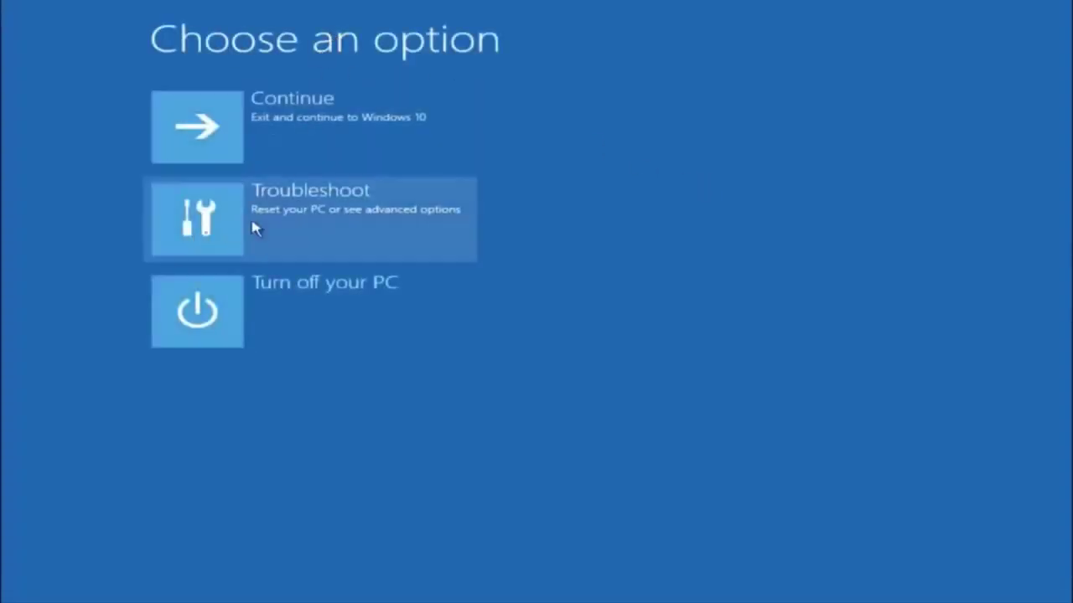
left_click(294, 212)
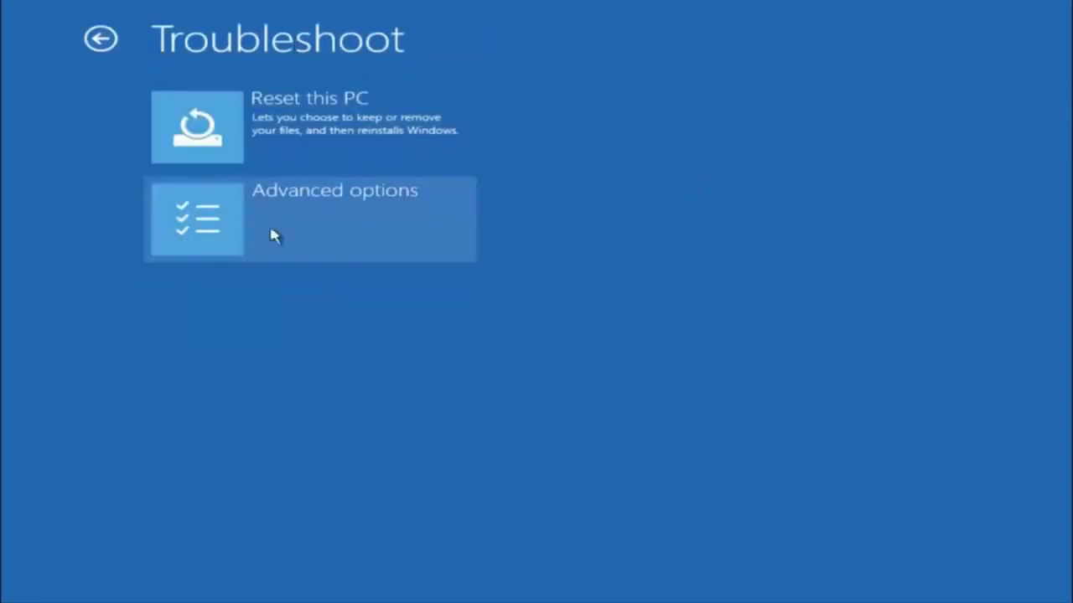
left_click(251, 219)
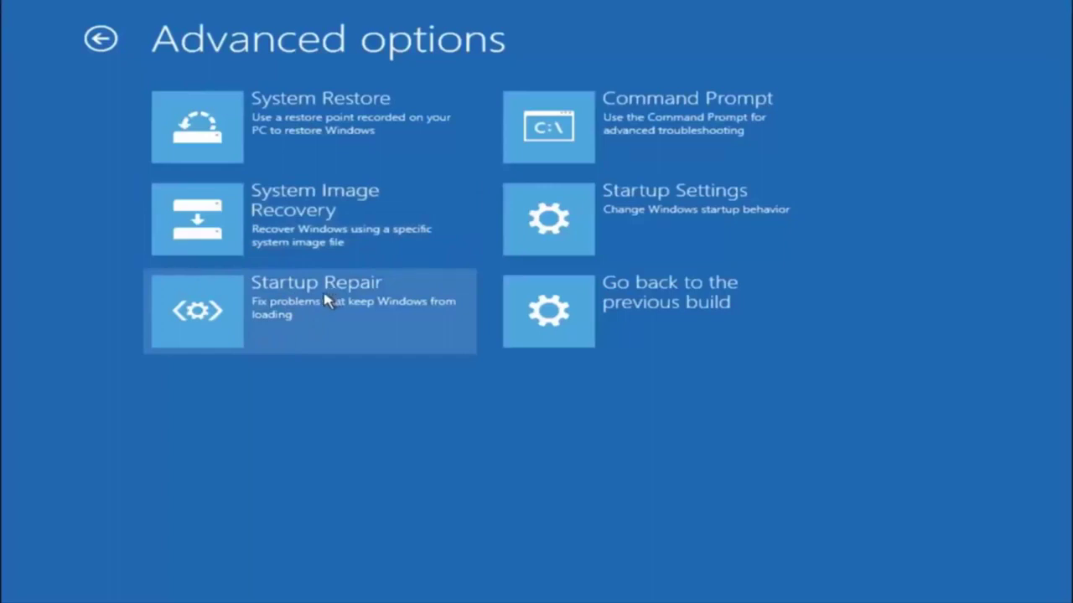
left_click(197, 312)
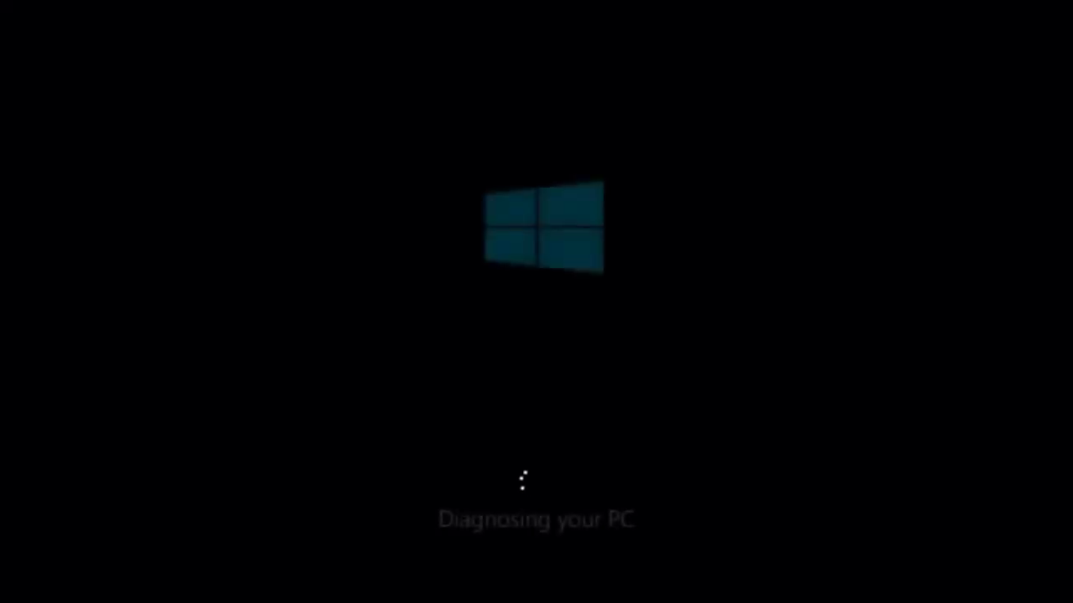
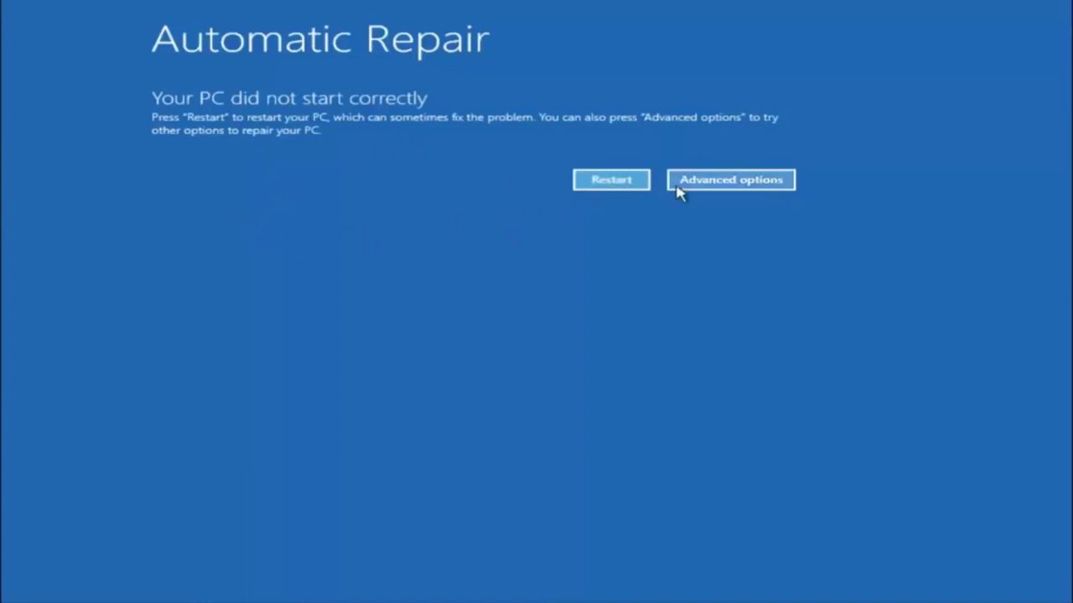
Open a Command Prompt from the advanced troubleshooting options of Automatic Repair
left_click(718, 181)
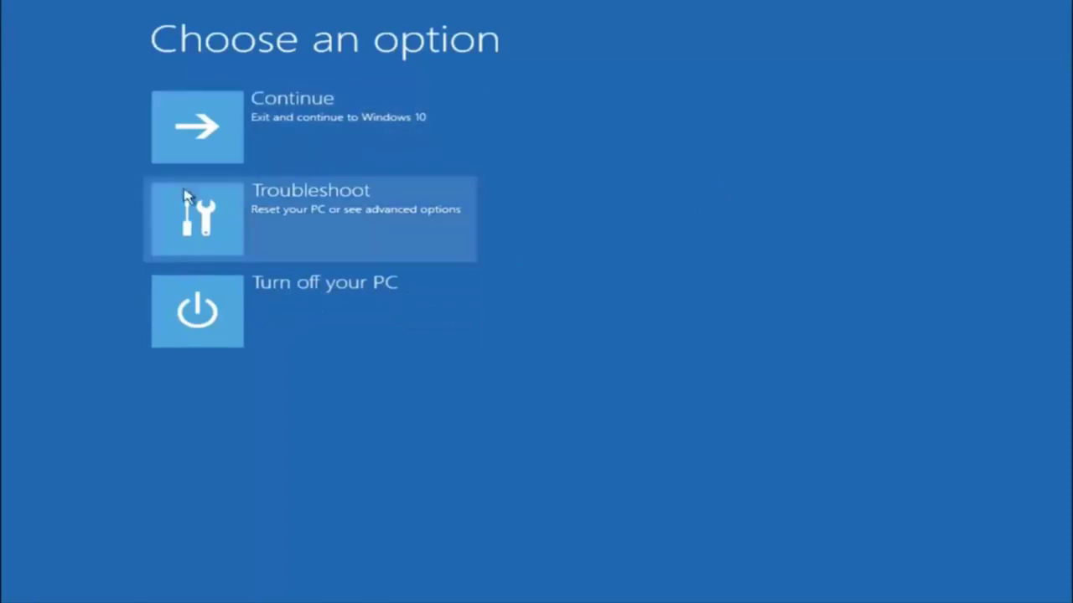
left_click(208, 226)
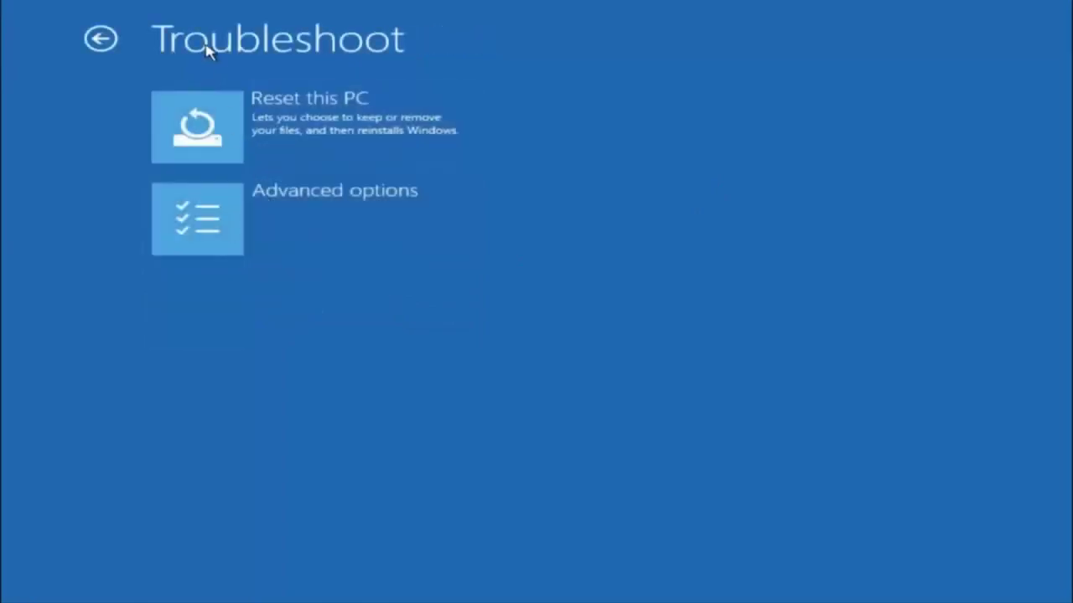
left_click(252, 211)
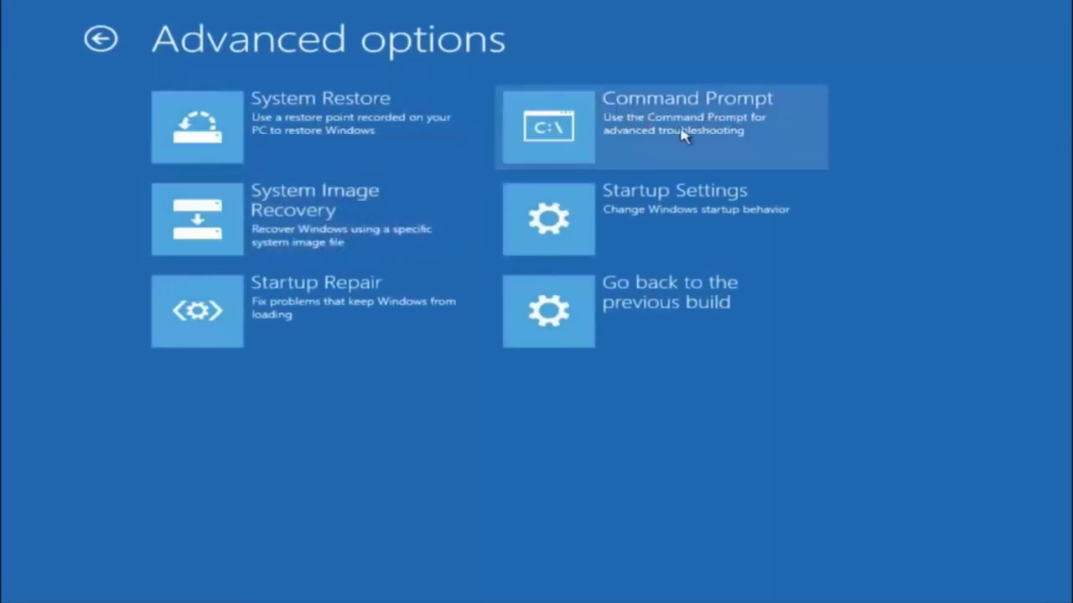
left_click(631, 139)
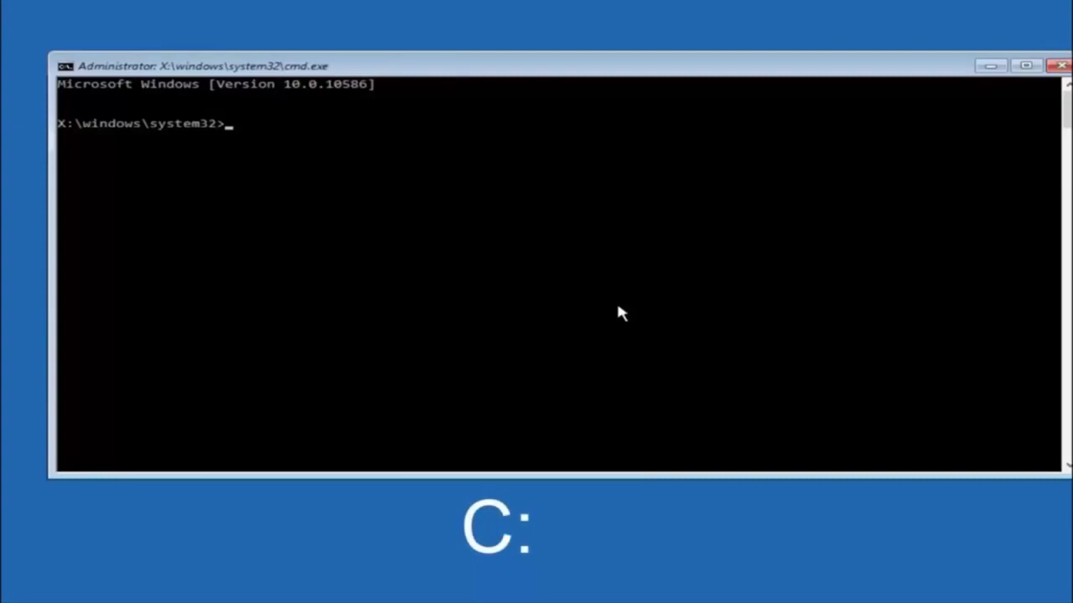
Switch to the C: drive and list its root directory with dir
type("c:")
key("Return")
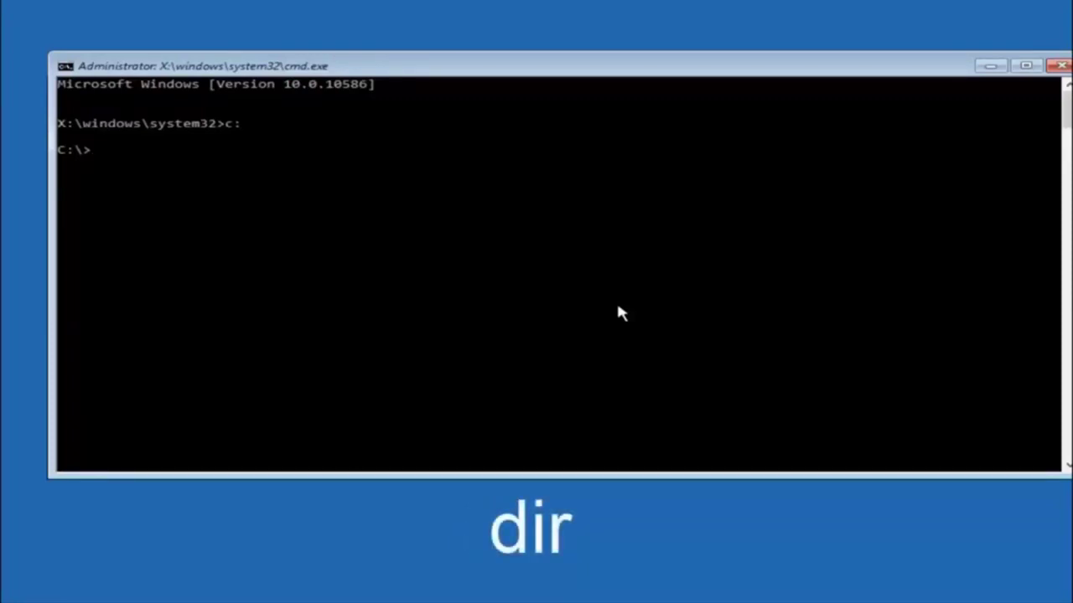
type("dir")
key("Return")
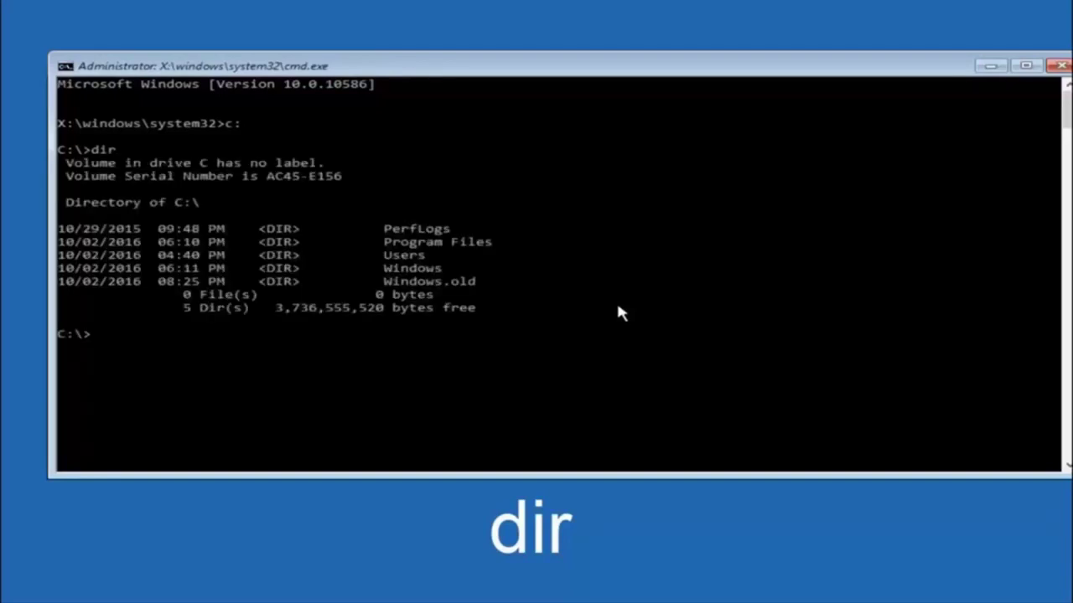
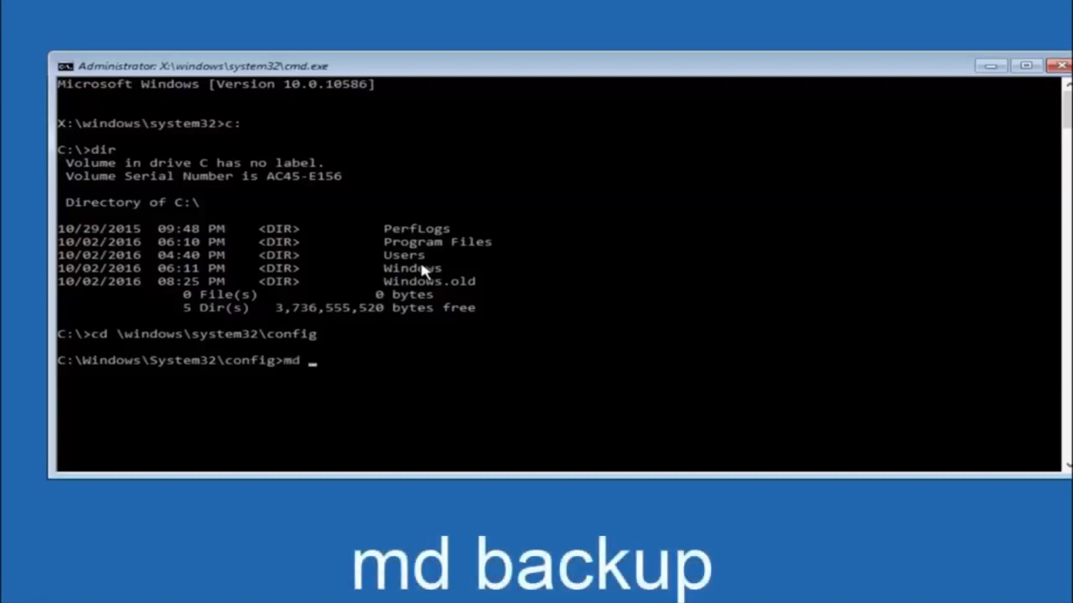
Create a folder named backup in C:\Windows\System32\config and copy all files (*.*) of config into it
type("kup")
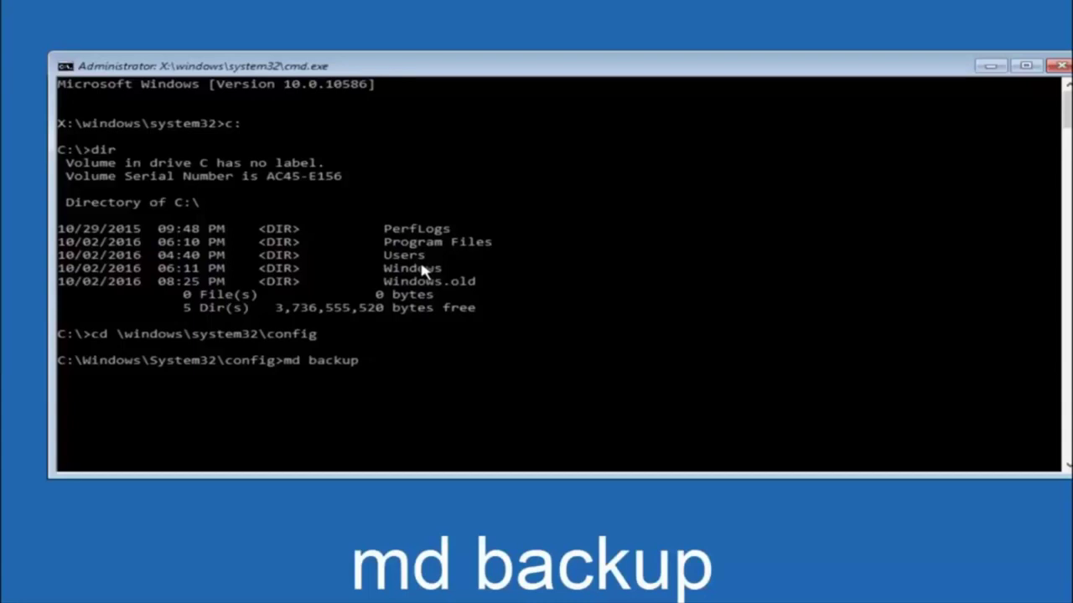
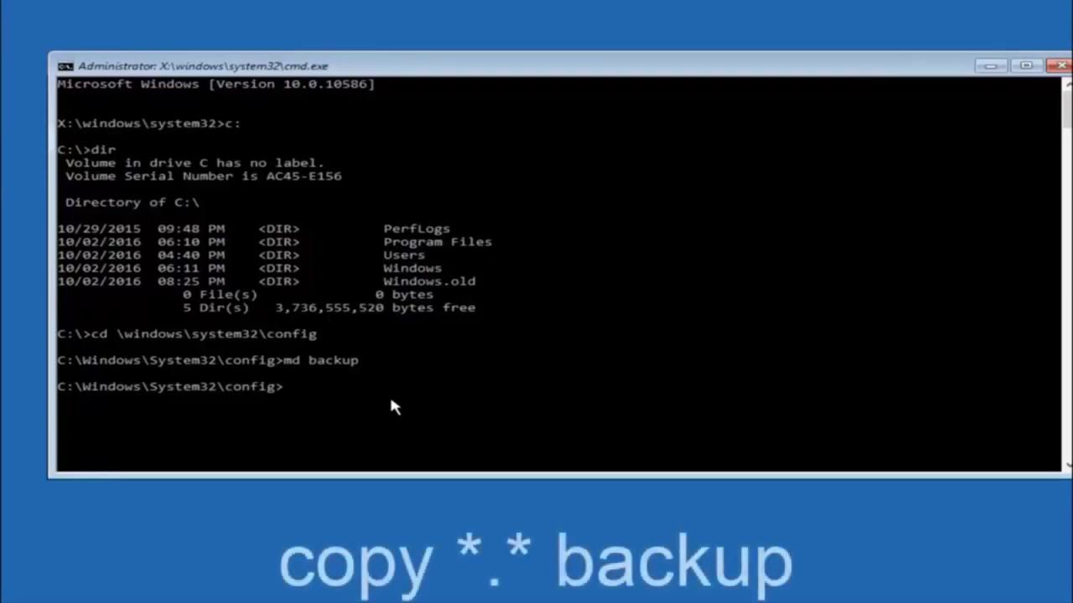
type("copy")
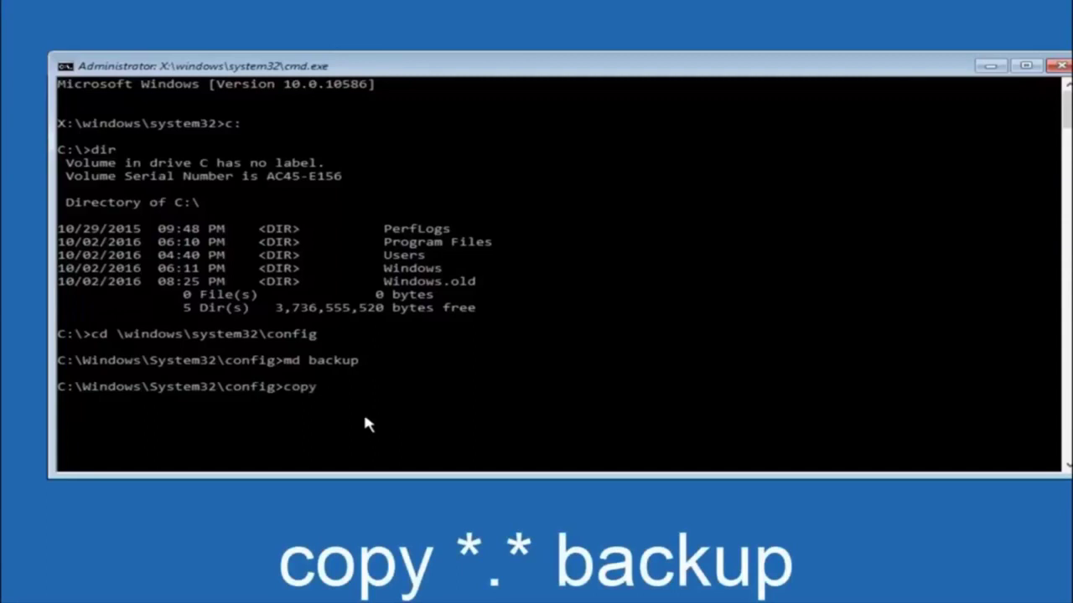
type(" *.*")
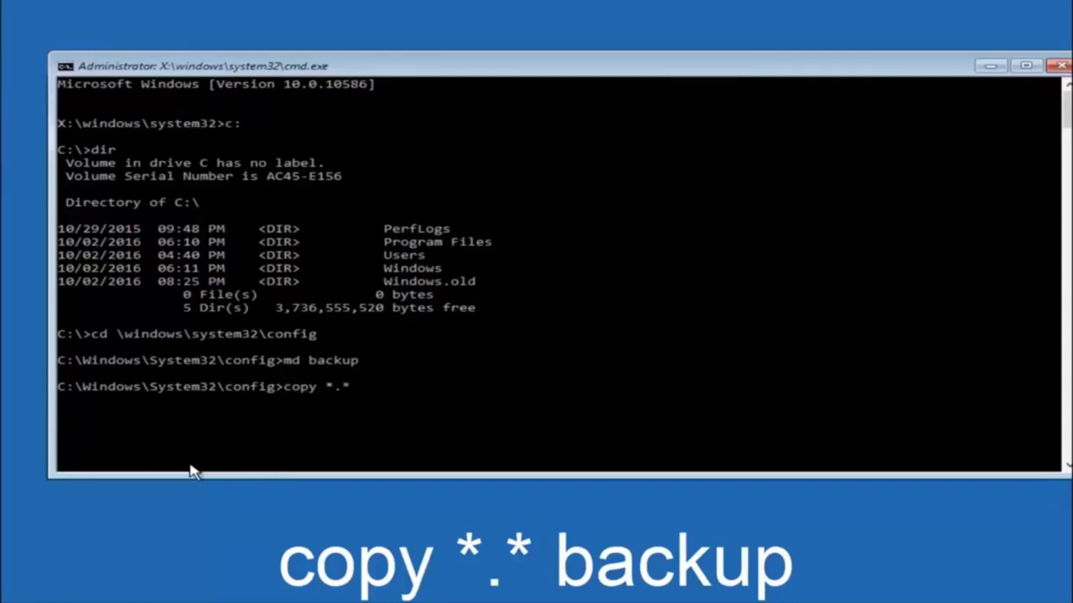
type("backup")
key("Return")
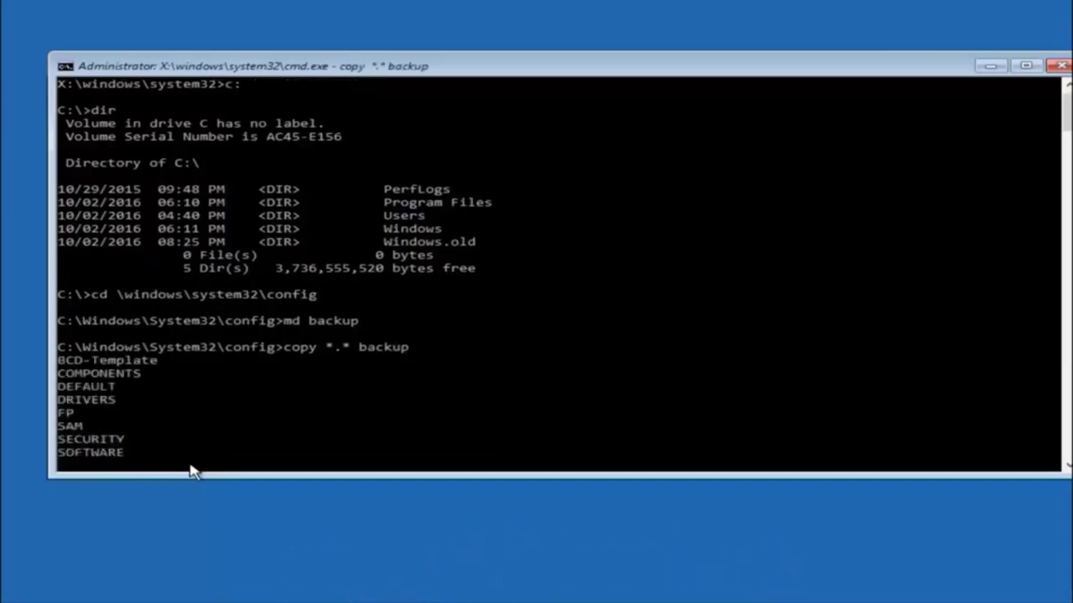
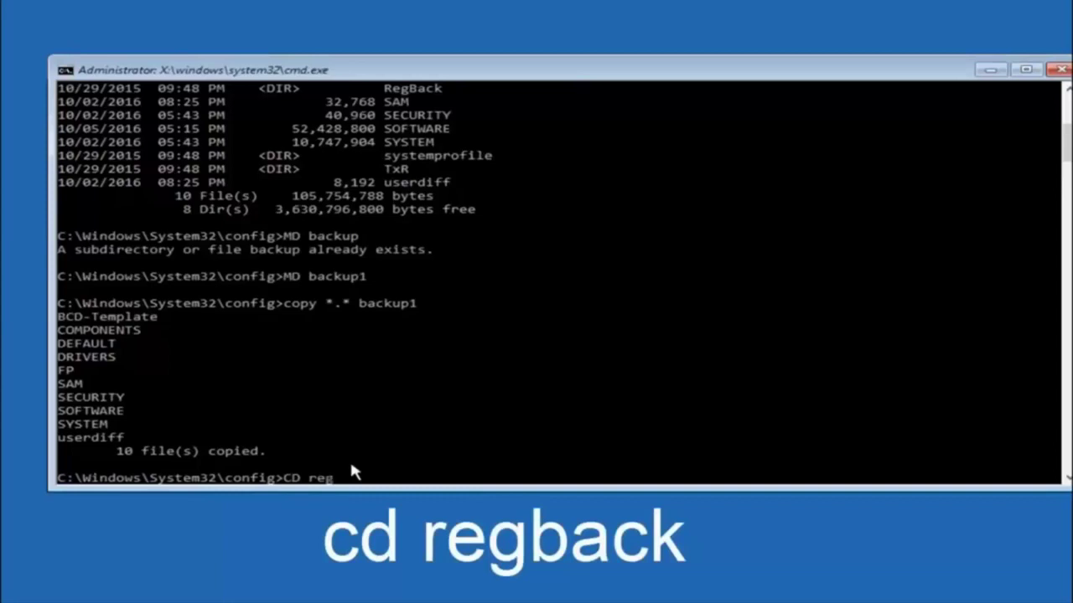
Change to the regback subfolder of config and list its contents with dir
type("back")
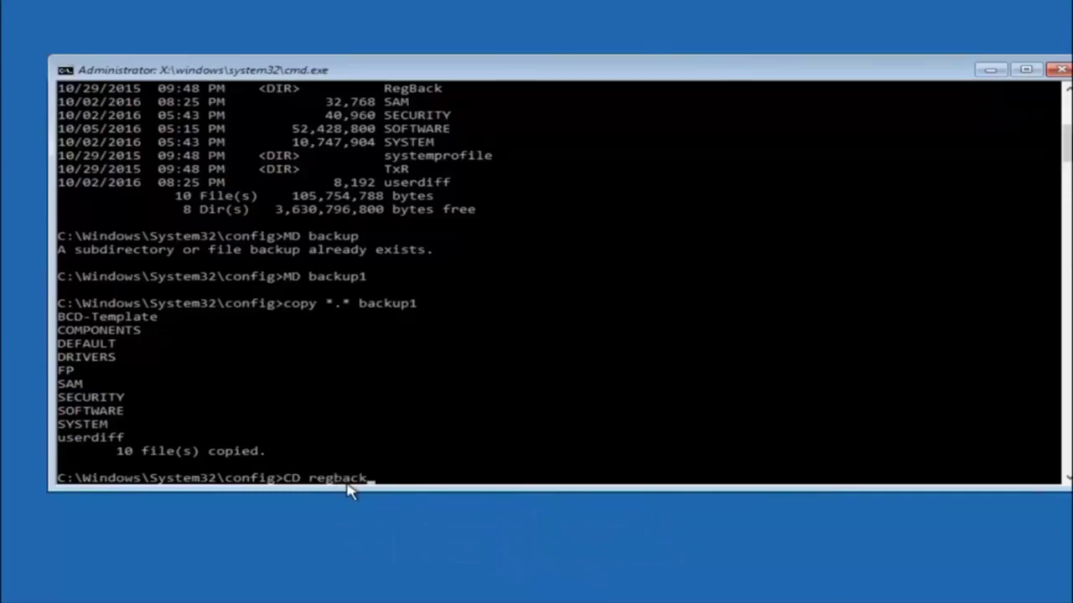
key("Return")
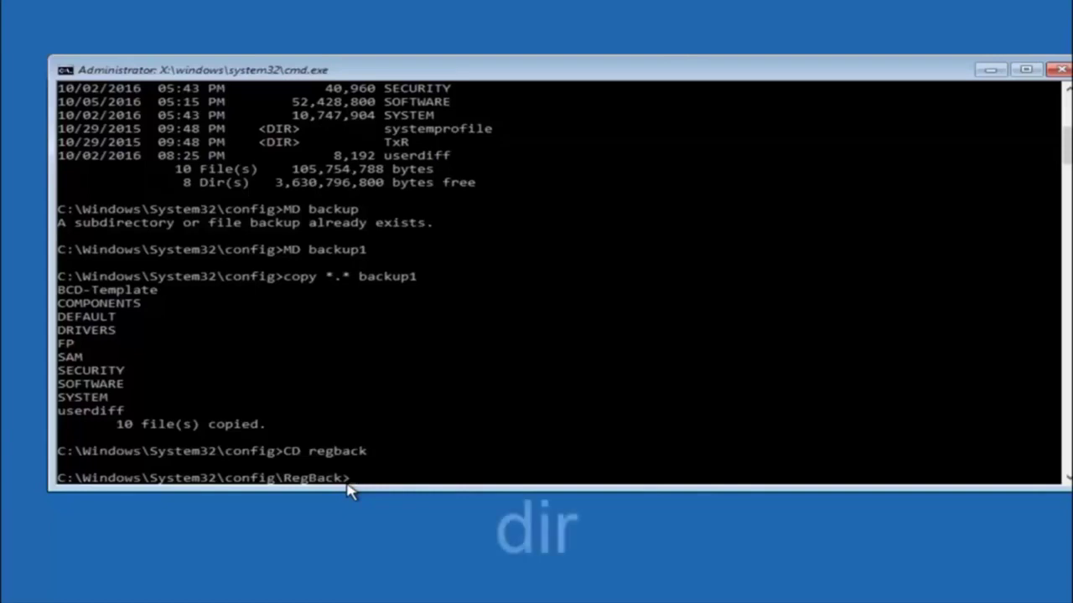
type("dir")
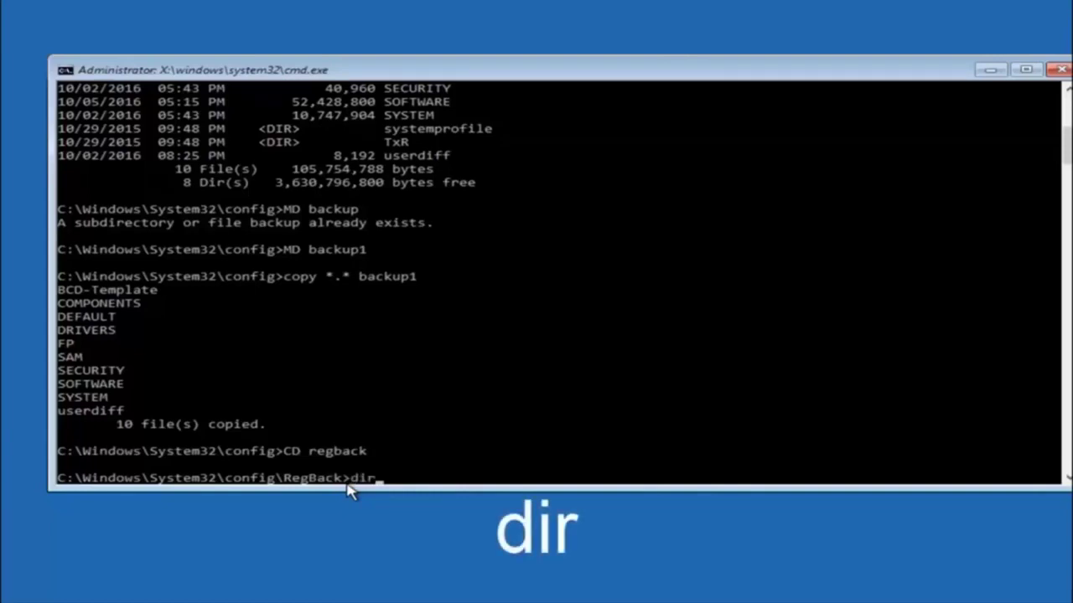
key("Return")
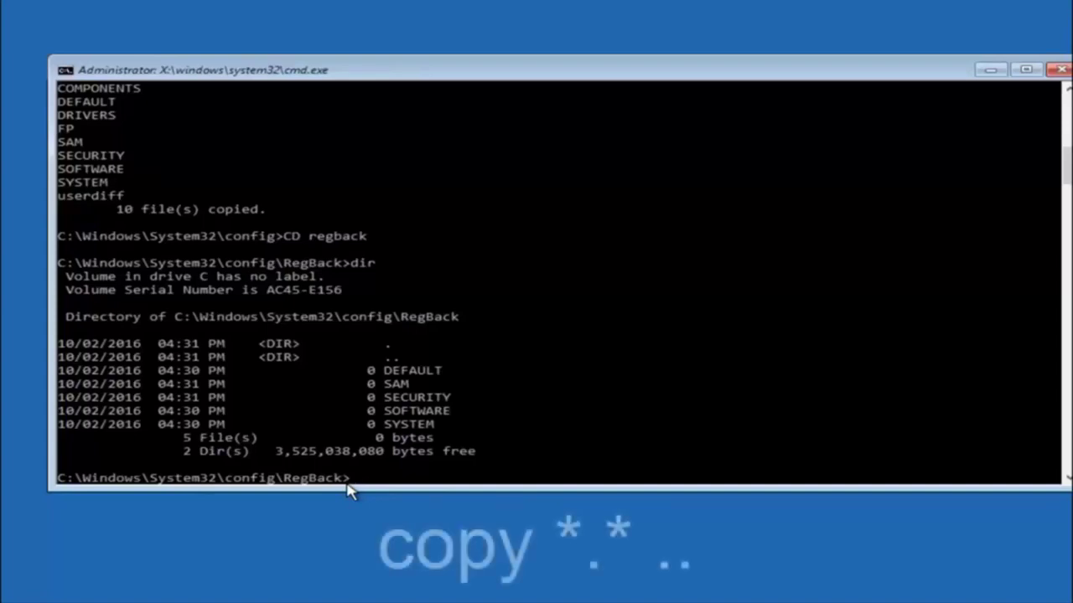
Copy all RegBack files to the parent folder with copy *.* .., overwriting all existing files, and close the Command Prompt
type("copy")
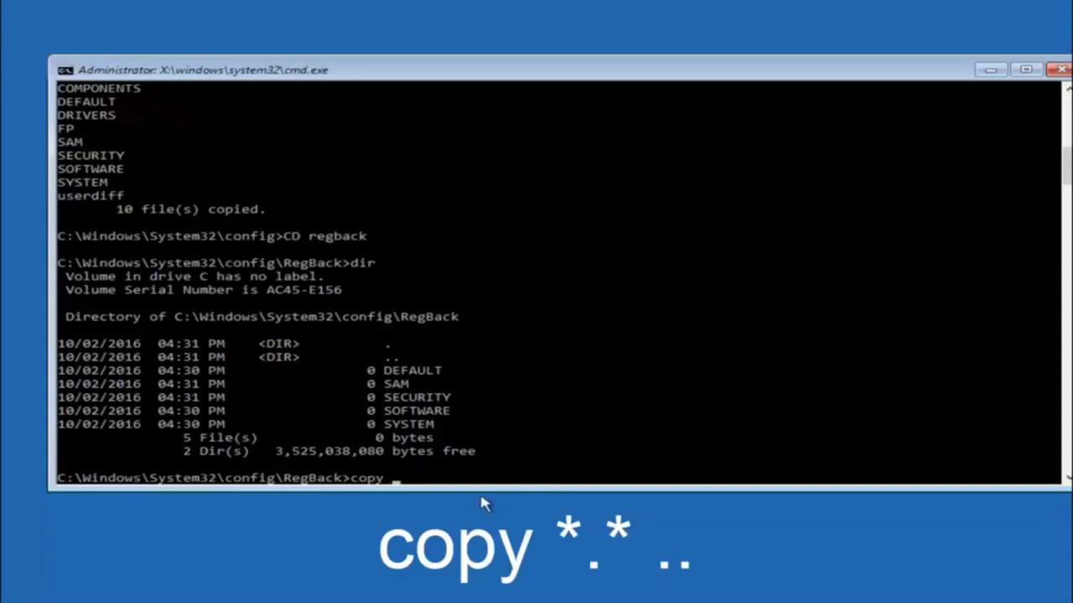
left_click(399, 482)
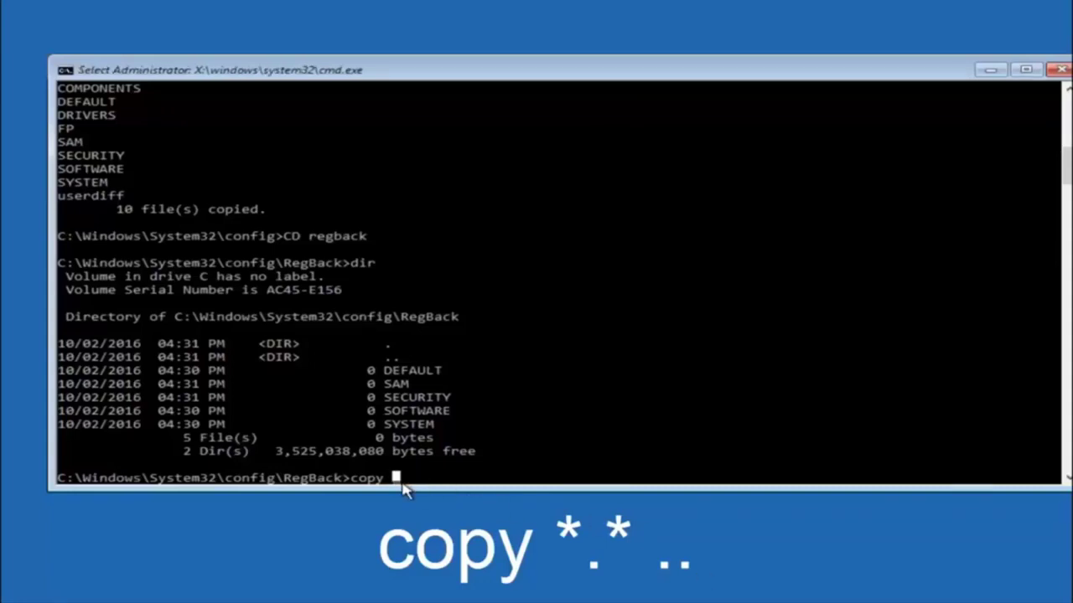
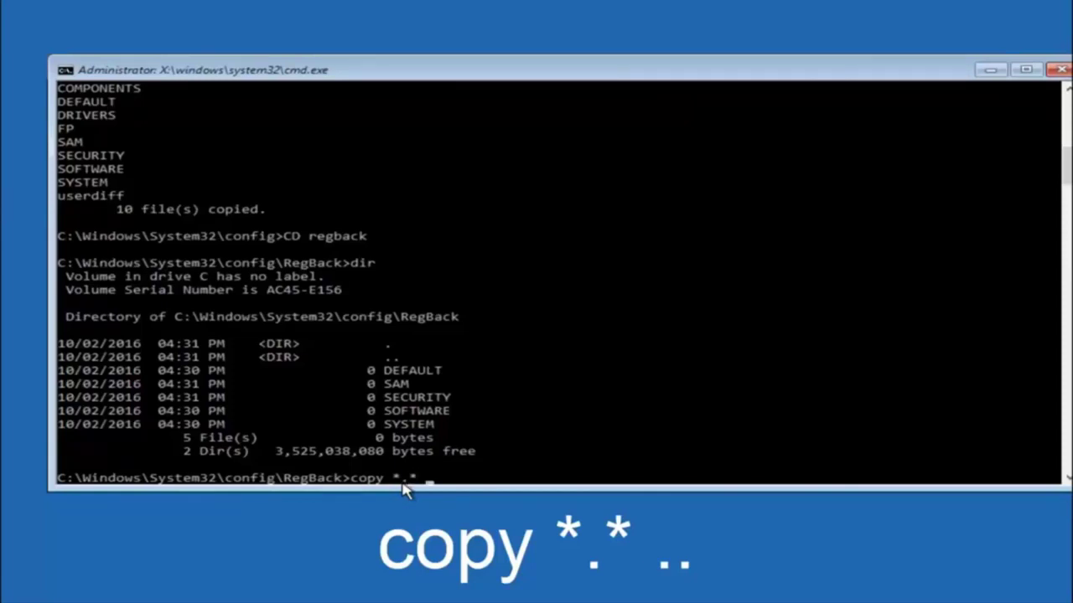
type("..")
key("Return")
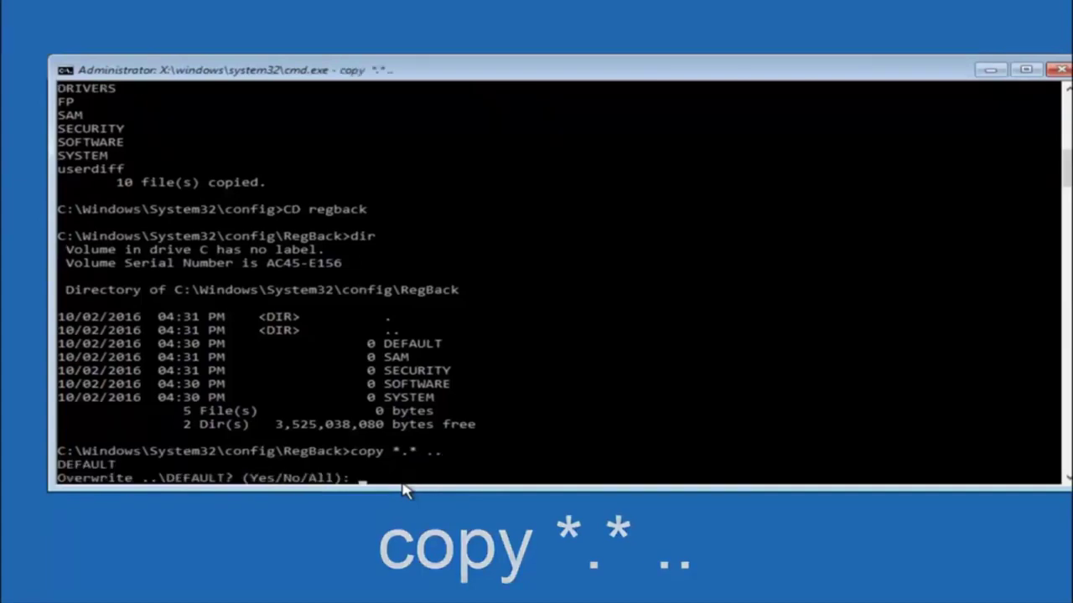
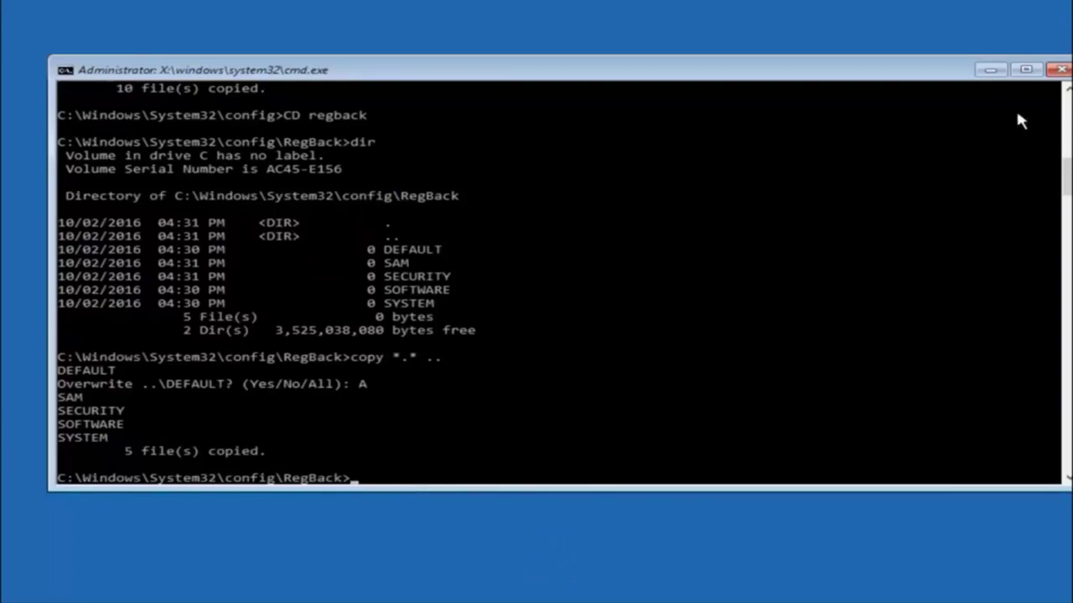
left_click(1053, 72)
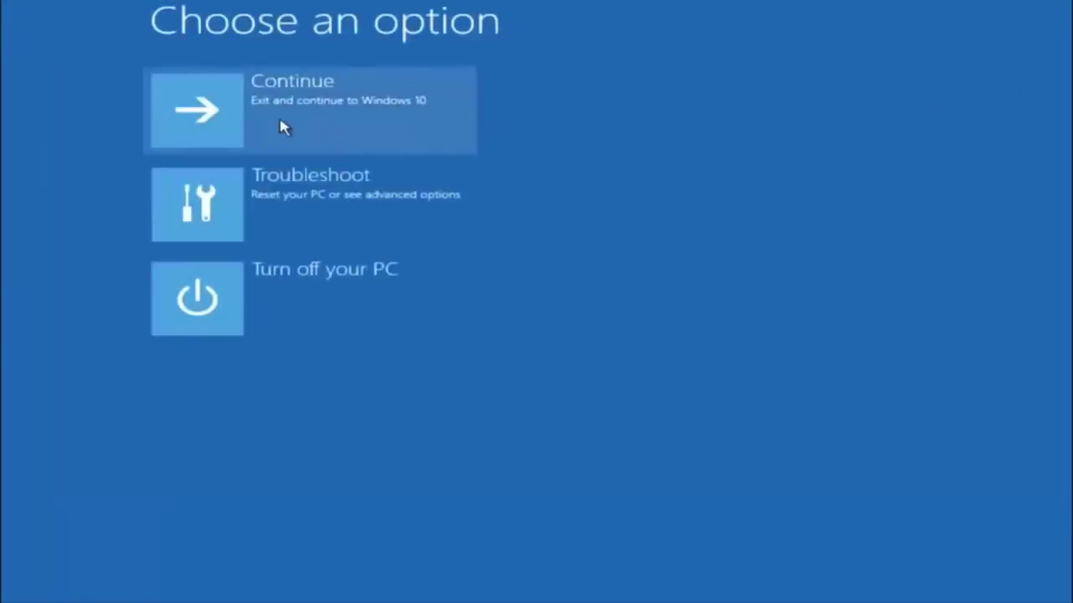